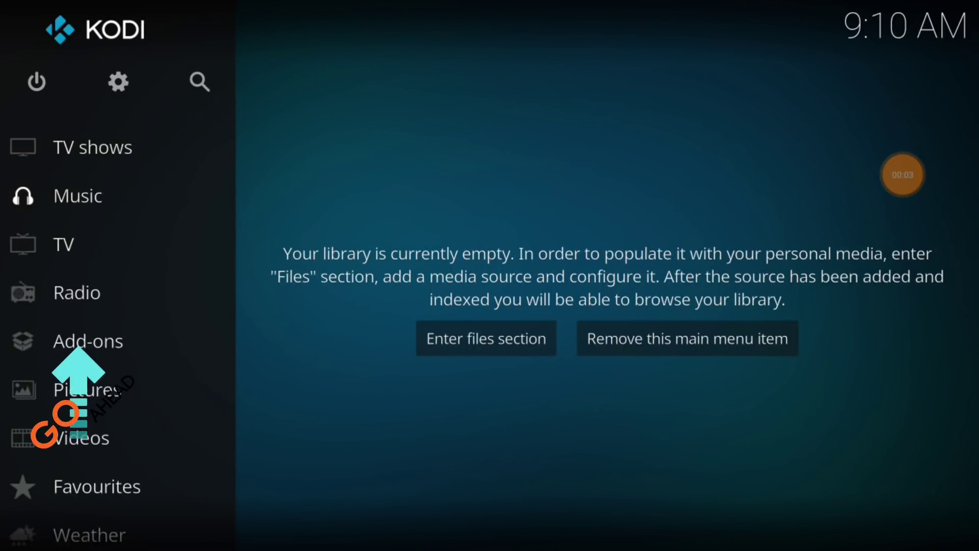
# Step: Reach the Install from repository list from the Add-ons section
pyautogui.click(88, 341)
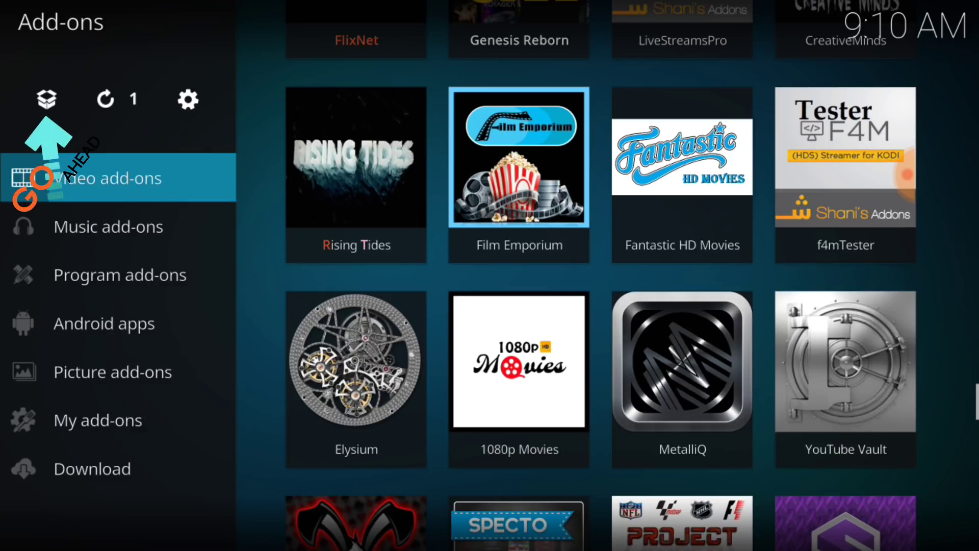
pyautogui.click(47, 99)
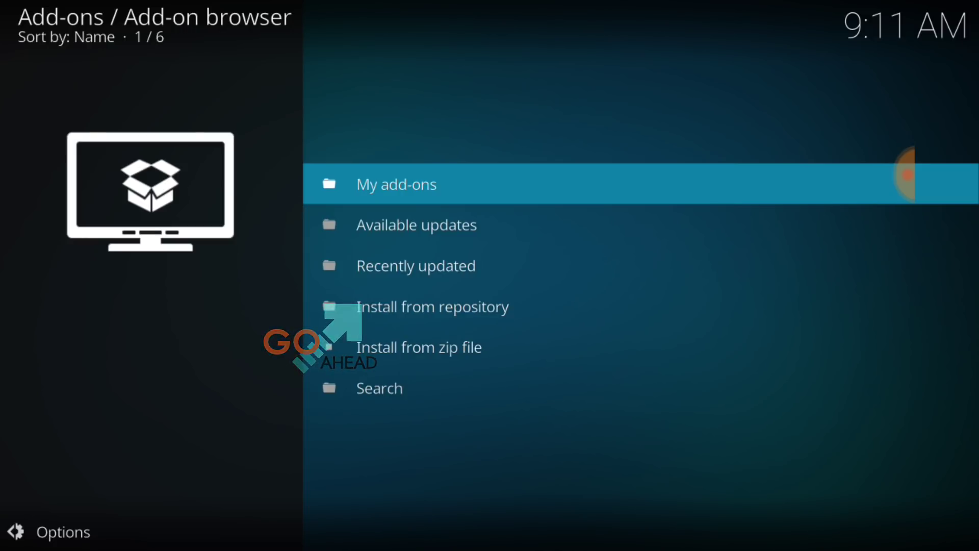
pyautogui.click(433, 306)
# Step: Jump down the repository list by letter toward TVADDONS.CO Add-on Repository
pyautogui.press('a')
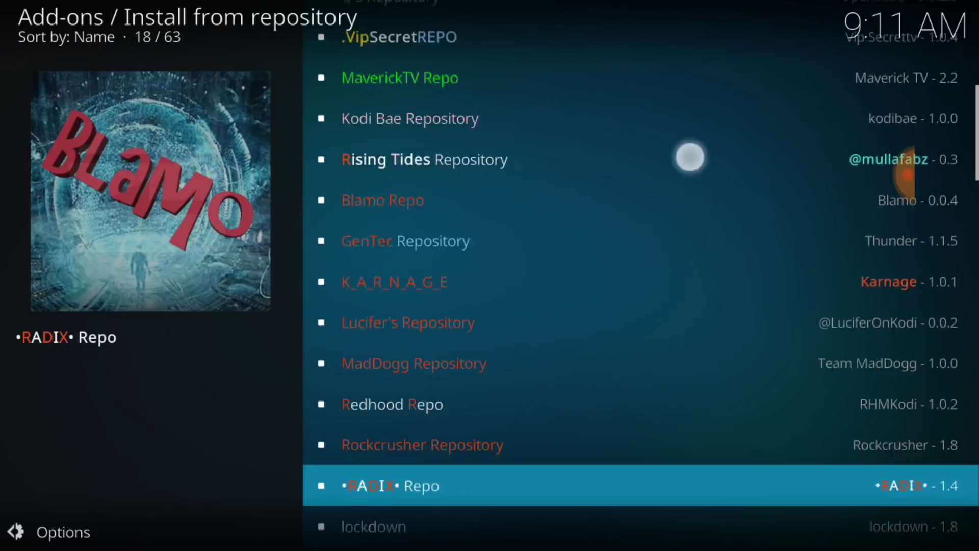
pyautogui.press('e')
pyautogui.press('f')
pyautogui.press('p')
pyautogui.press('s')
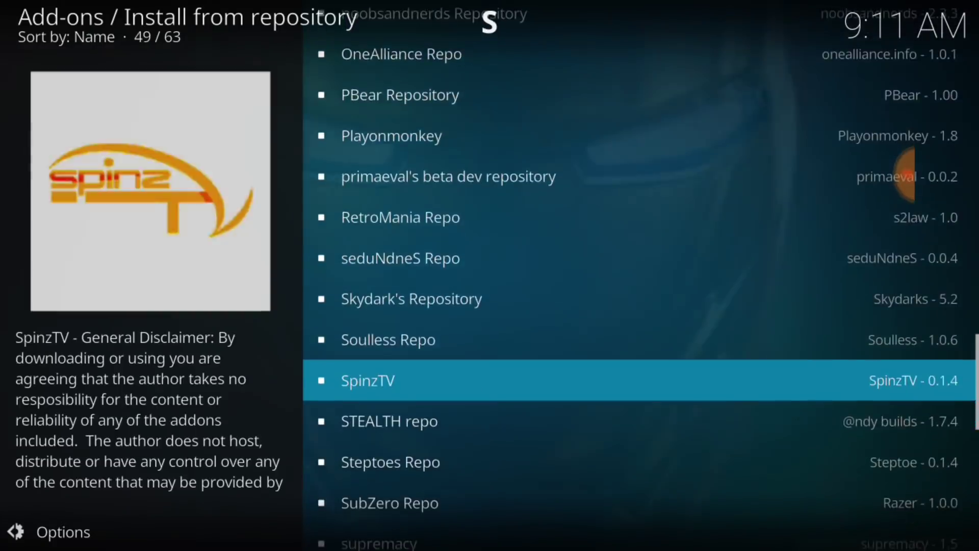
pyautogui.press('u')
pyautogui.press('x')
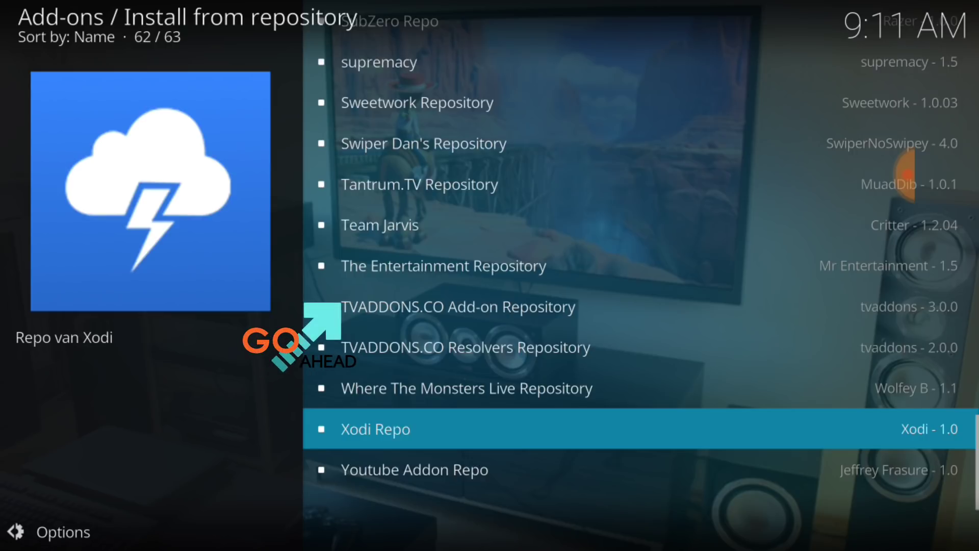
# Step: Enter TVADDONS.CO repository's Program add-ons and view Indigo's details
pyautogui.press('Up')
pyautogui.press('Up')
pyautogui.press('Up')
pyautogui.press('Return')
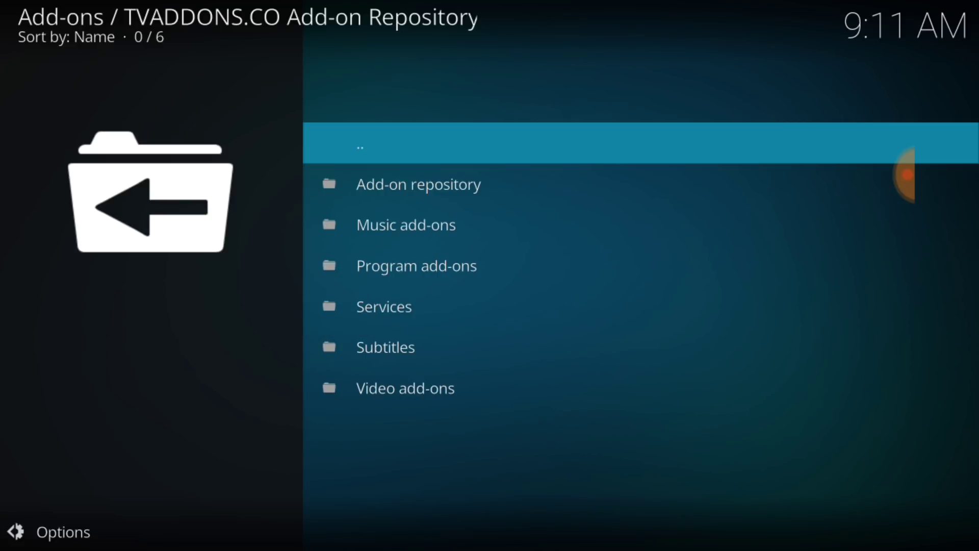
pyautogui.press('Down')
pyautogui.press('Down')
pyautogui.press('Down')
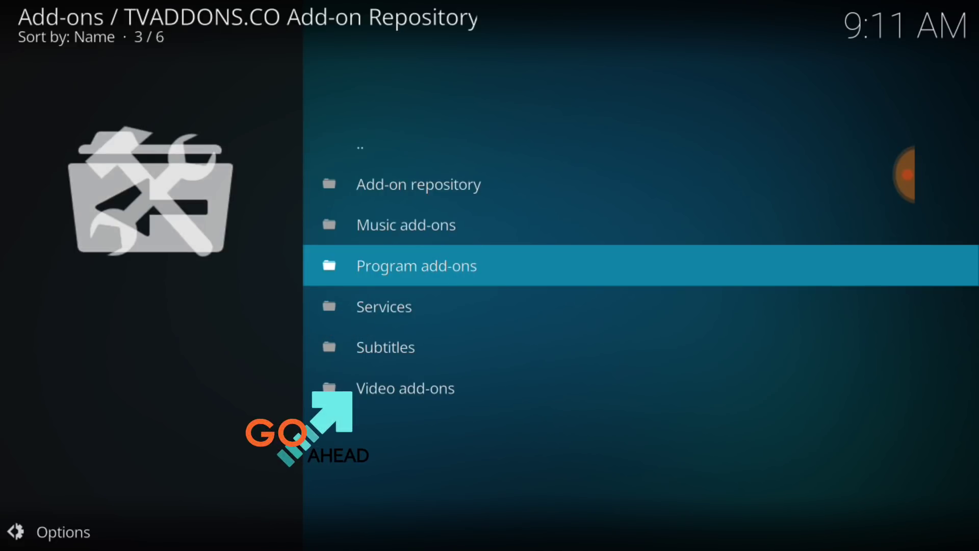
pyautogui.press('Return')
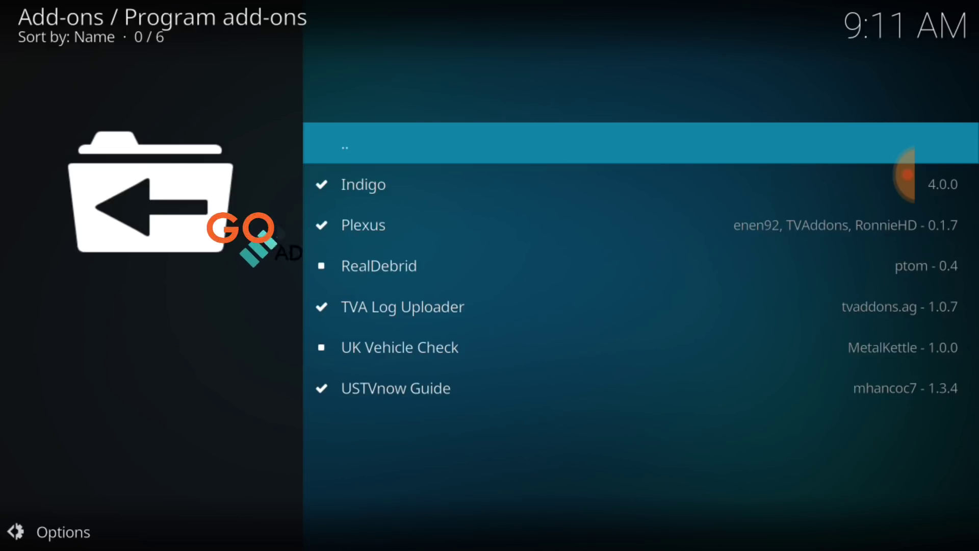
pyautogui.press('Down')
pyautogui.press('Return')
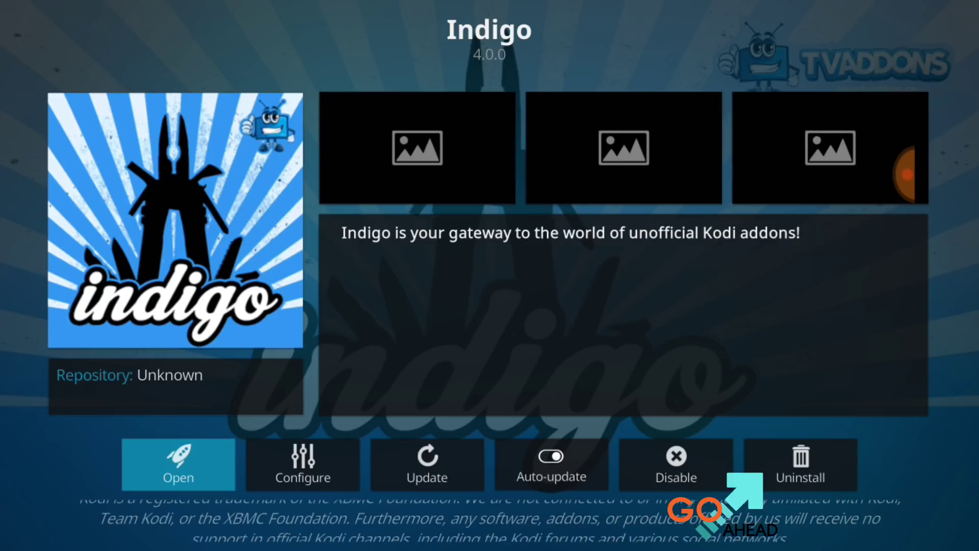
# Step: Back out of Indigo's details toward the add-on browser menu
pyautogui.press('Escape')
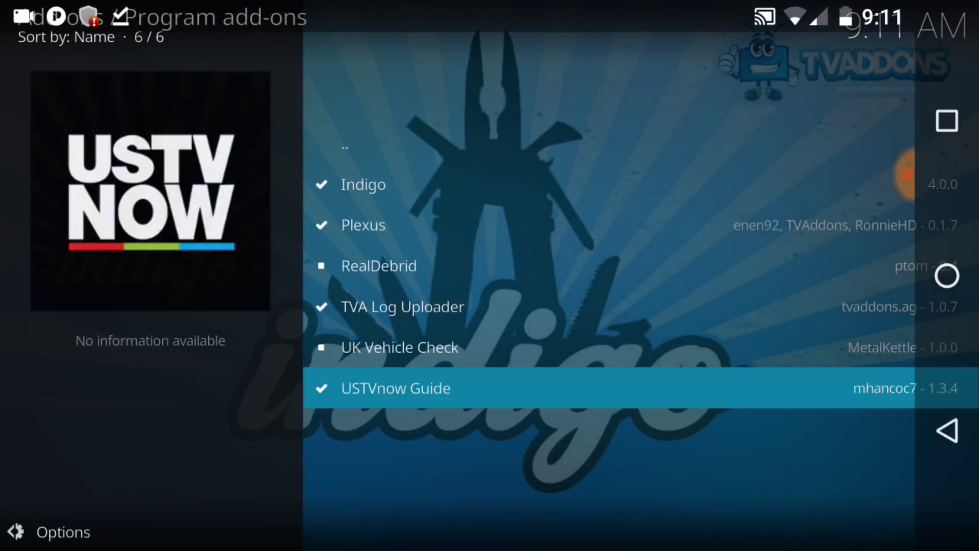
pyautogui.press('Escape')
pyautogui.press('Escape')
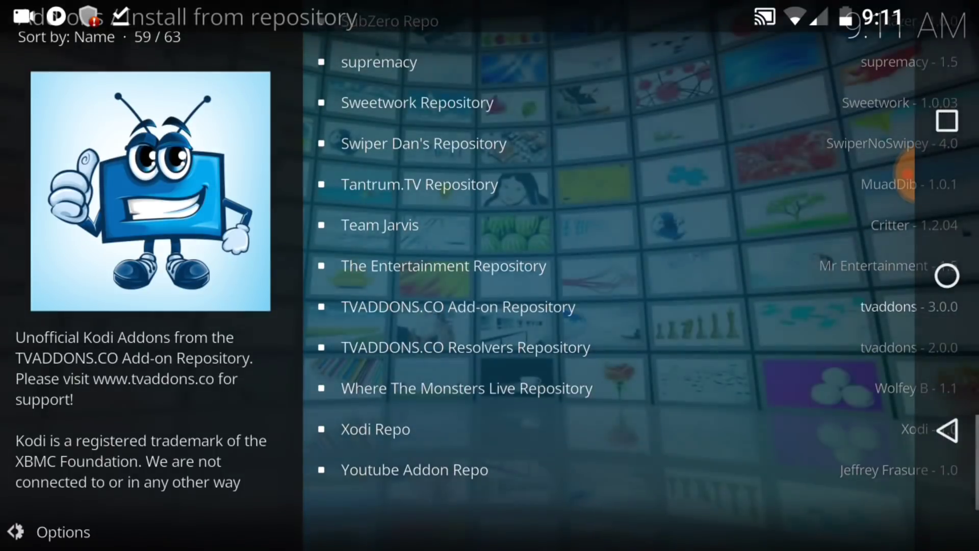
# Step: Show the installed program add-ons list in Wall viewtype
pyautogui.press('Escape')
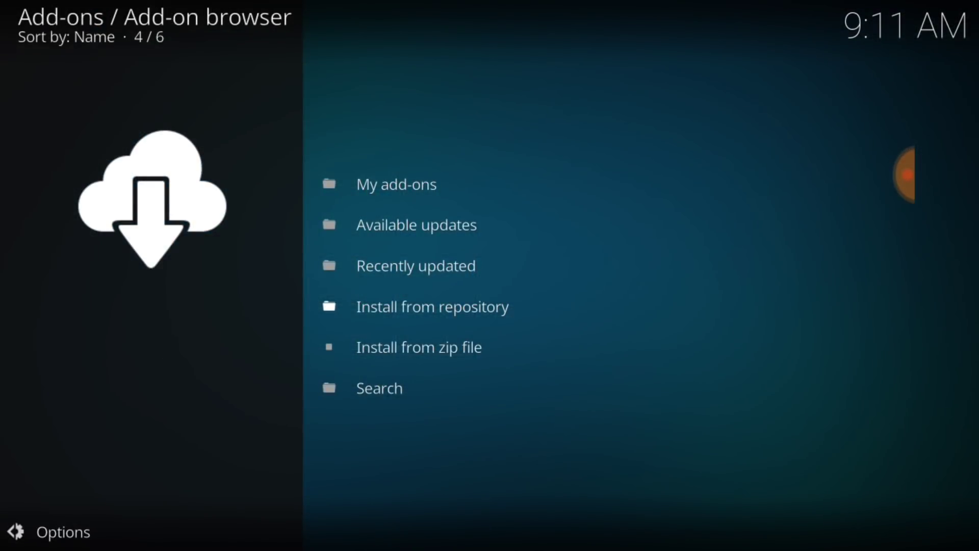
pyautogui.press('Escape')
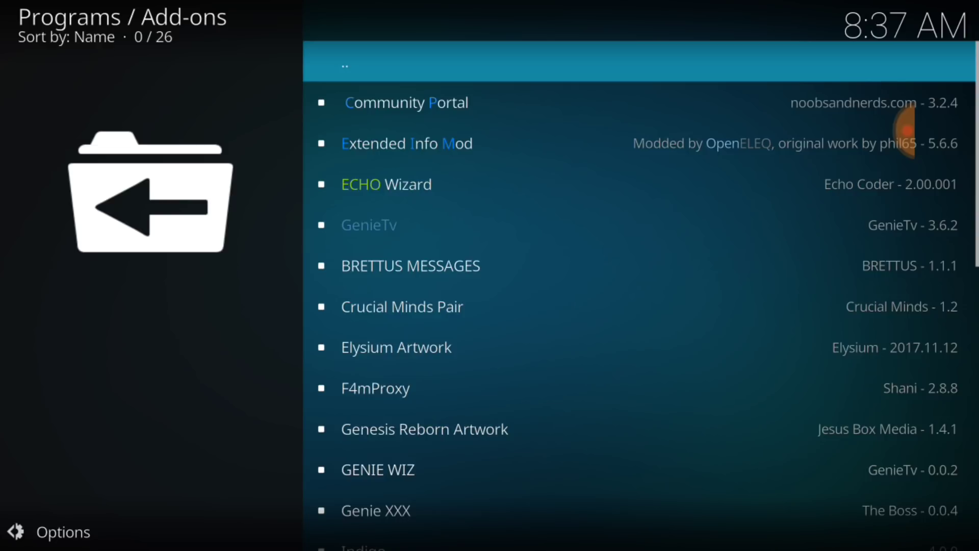
pyautogui.click(16, 532)
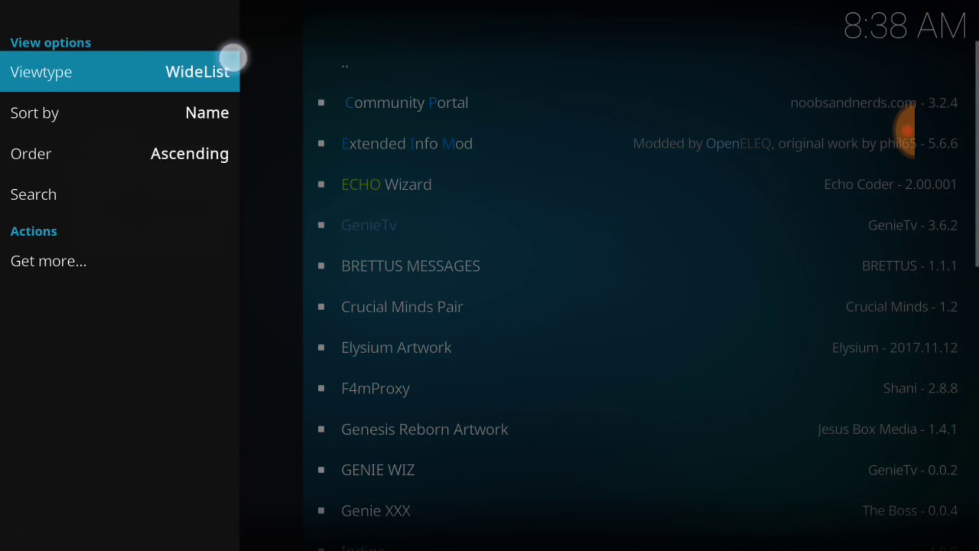
pyautogui.click(198, 71)
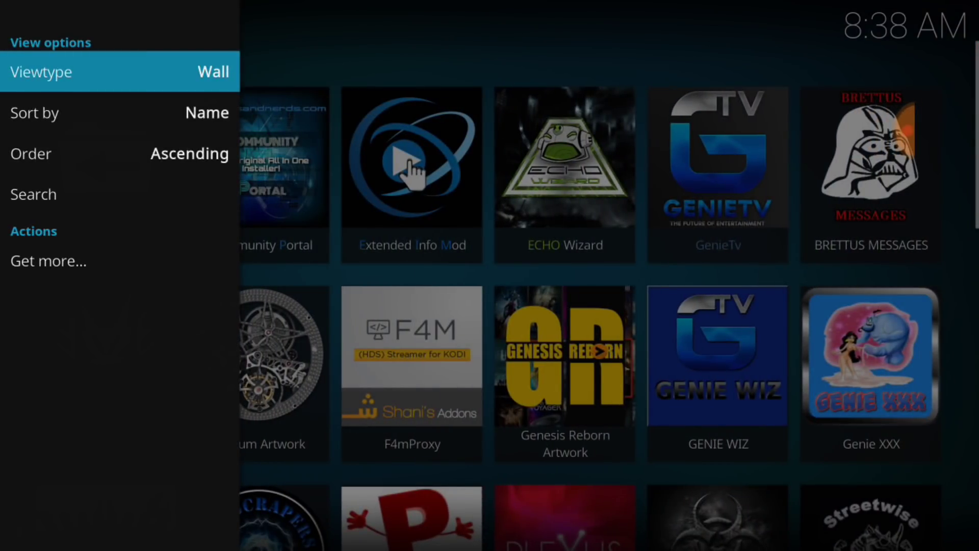
pyautogui.click(732, 354)
pyautogui.scroll(-3, 719, 382)
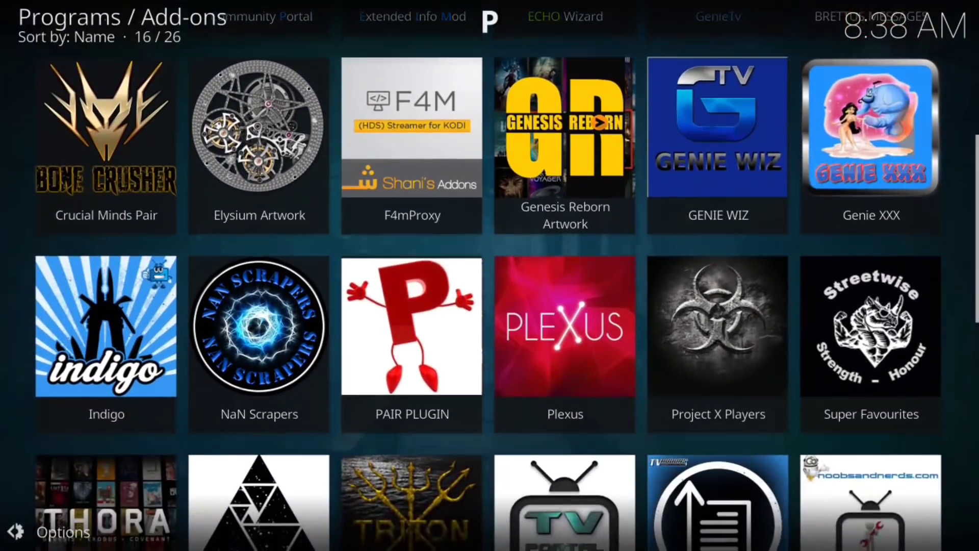
pyautogui.scroll(2, 100, 459)
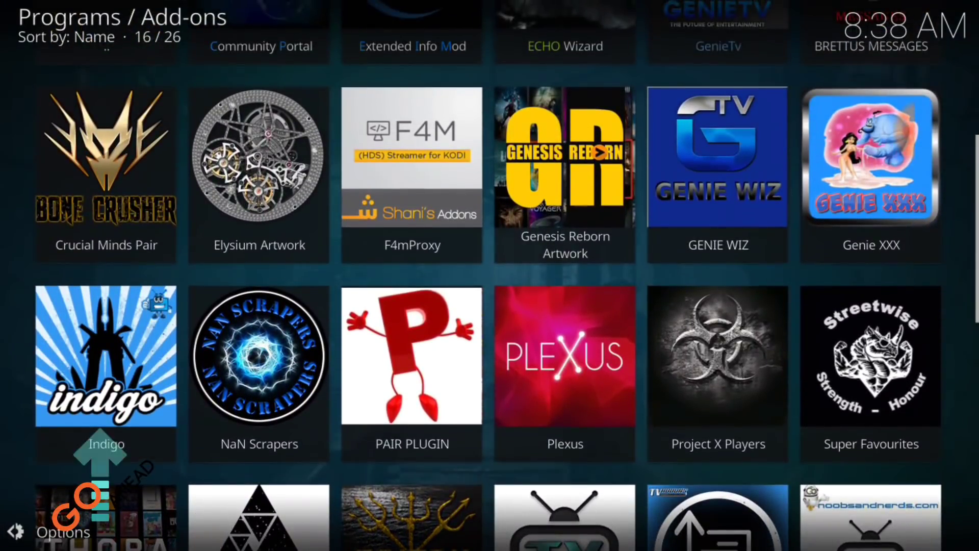
# Step: Launch Indigo and enter its Addon Installer section, heading to GitHub Browser
pyautogui.click(105, 357)
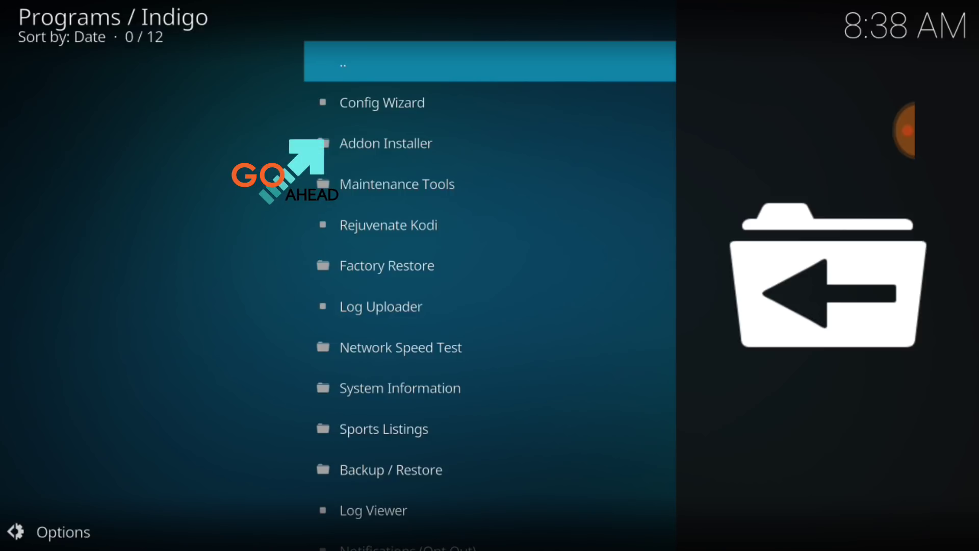
pyautogui.click(396, 143)
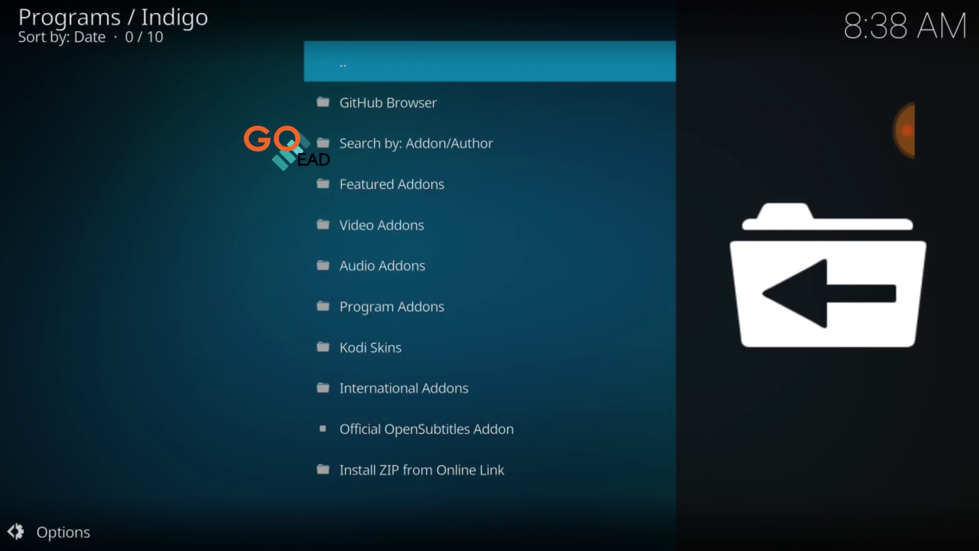
pyautogui.press('Down')
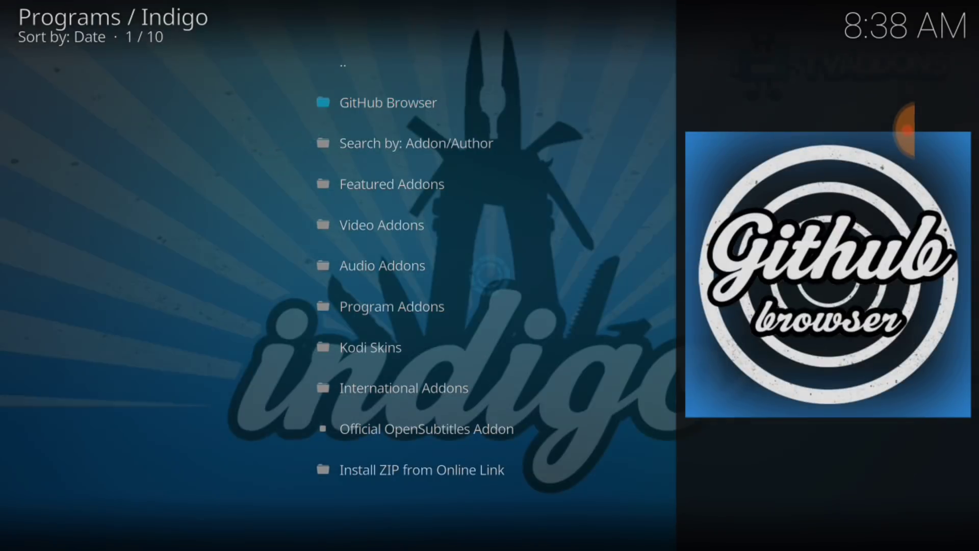
# Step: Enter Indigo's GitHub Browser, bringing up its instructions dialog
pyautogui.press('Return')
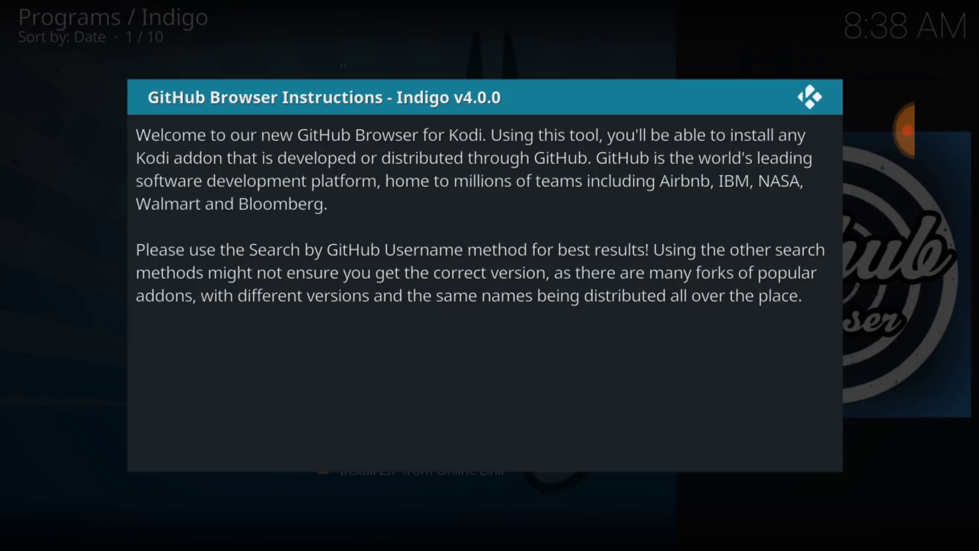
# Step: Dismiss the GitHub Browser instructions to reach its search options
pyautogui.press('Return')
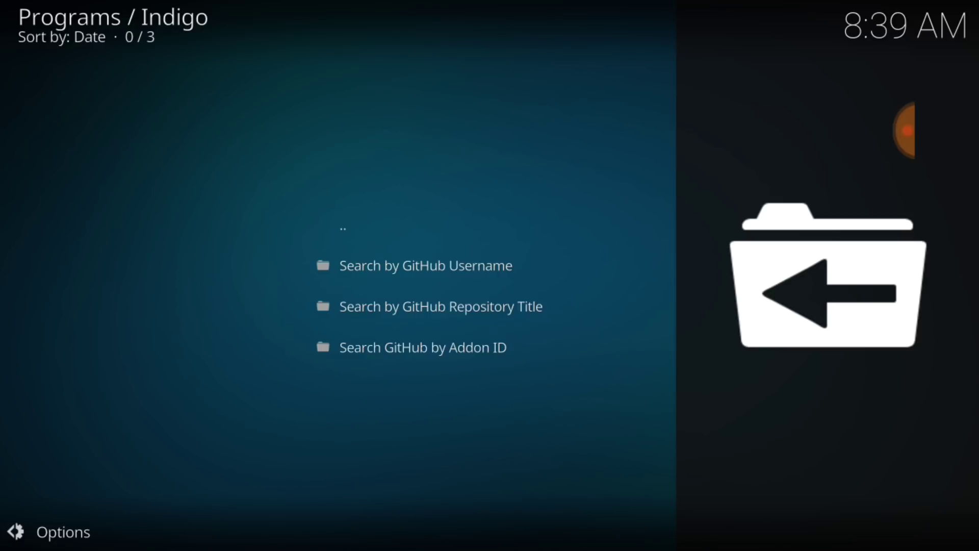
pyautogui.click(426, 265)
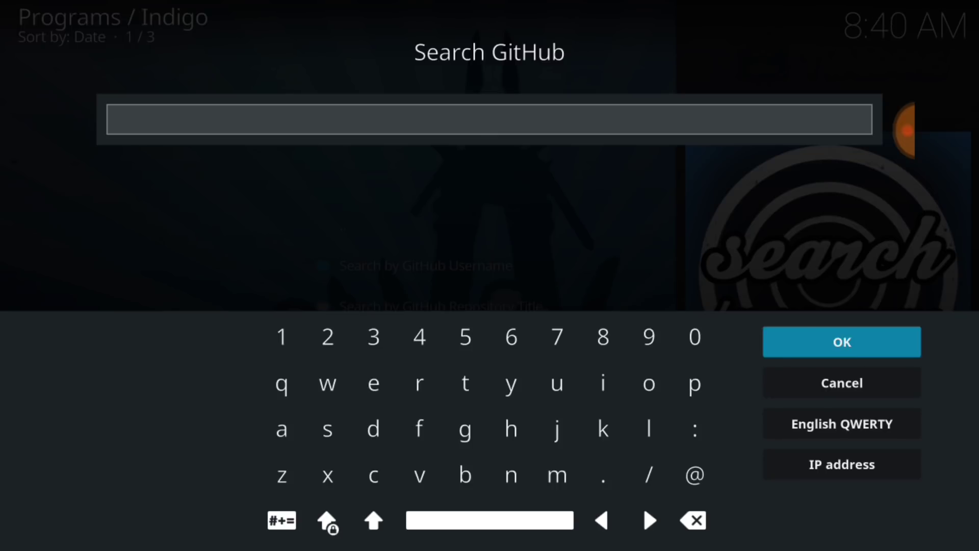
pyautogui.write('ko')
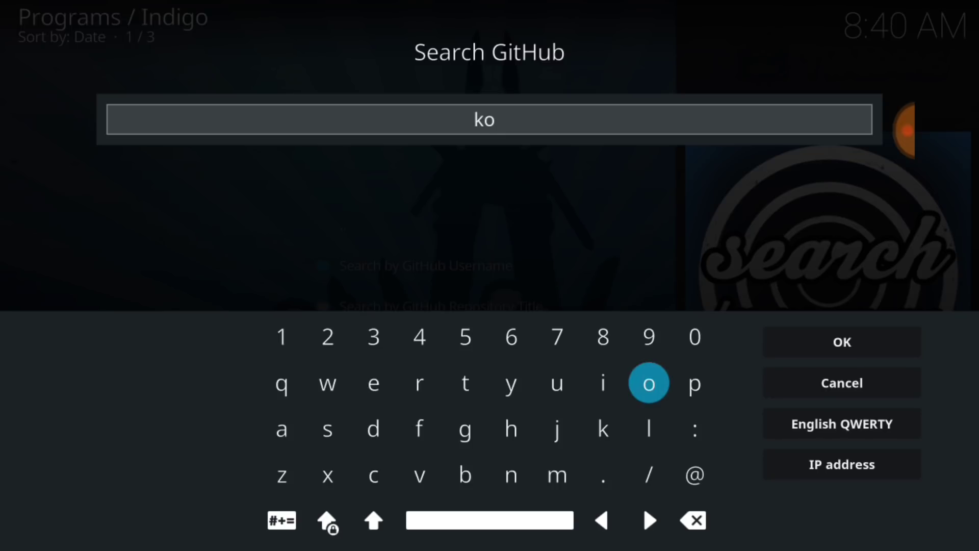
pyautogui.write('di')
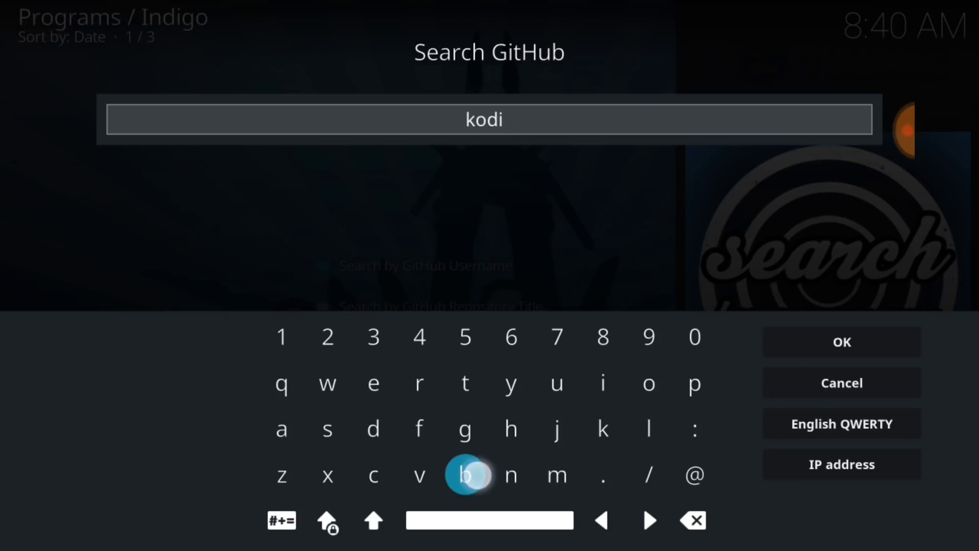
pyautogui.write('bae')
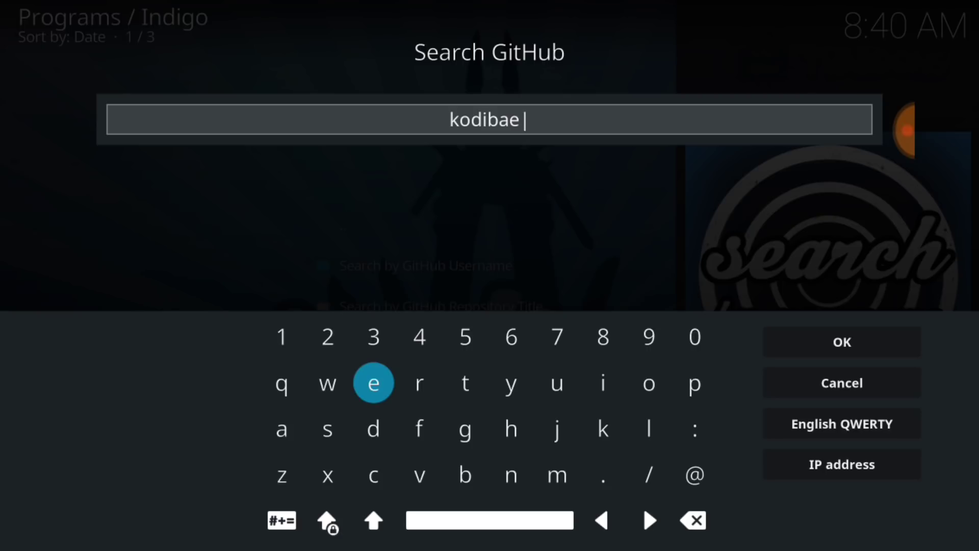
pyautogui.click(842, 342)
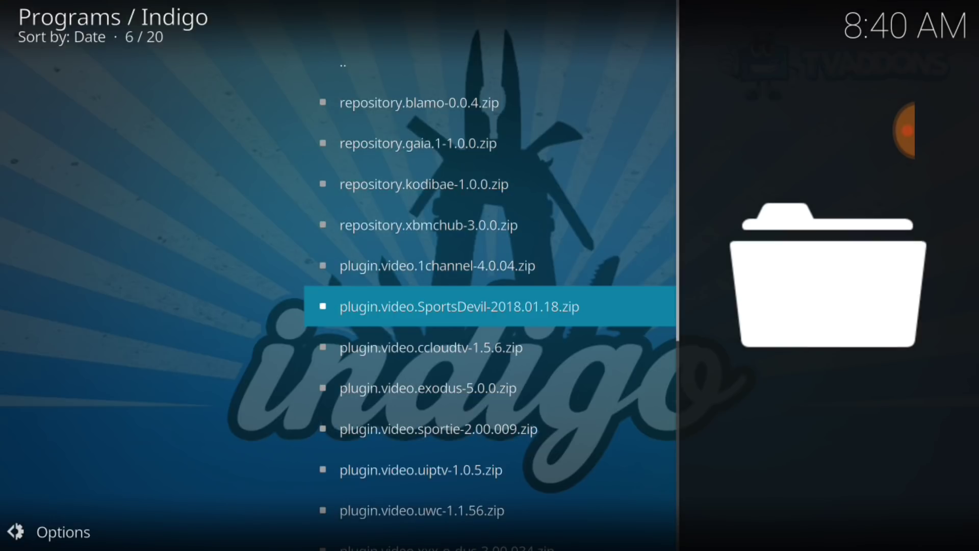
# Step: Install repository.kodibae-1.0.0.zip from the search results, confirming the install
pyautogui.click(468, 183)
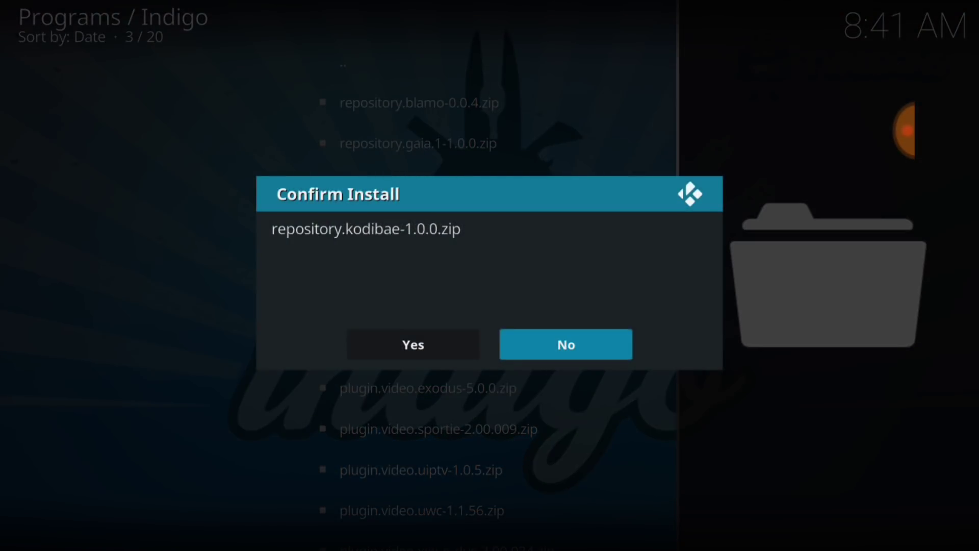
pyautogui.click(413, 345)
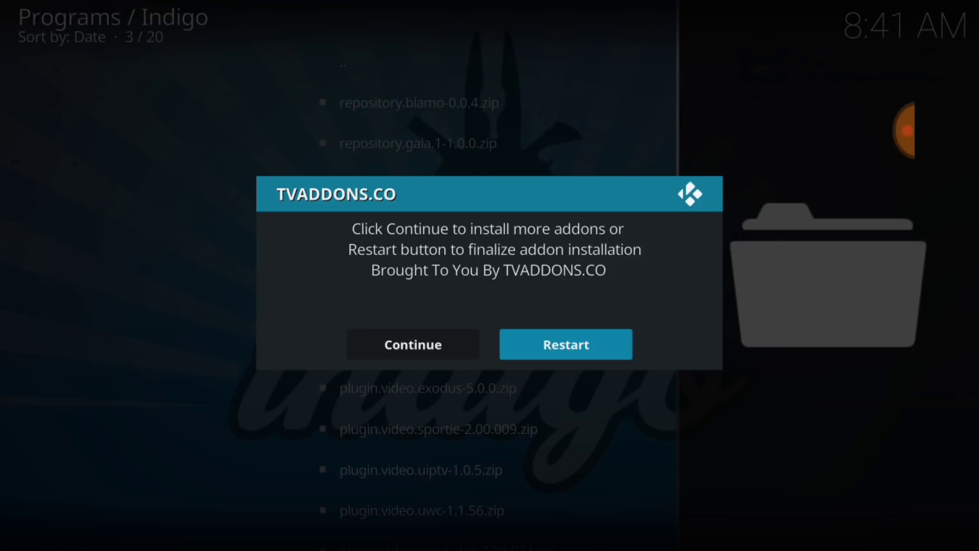
# Step: Finalize the installation and back out of Indigo to the add-ons list
pyautogui.click(601, 346)
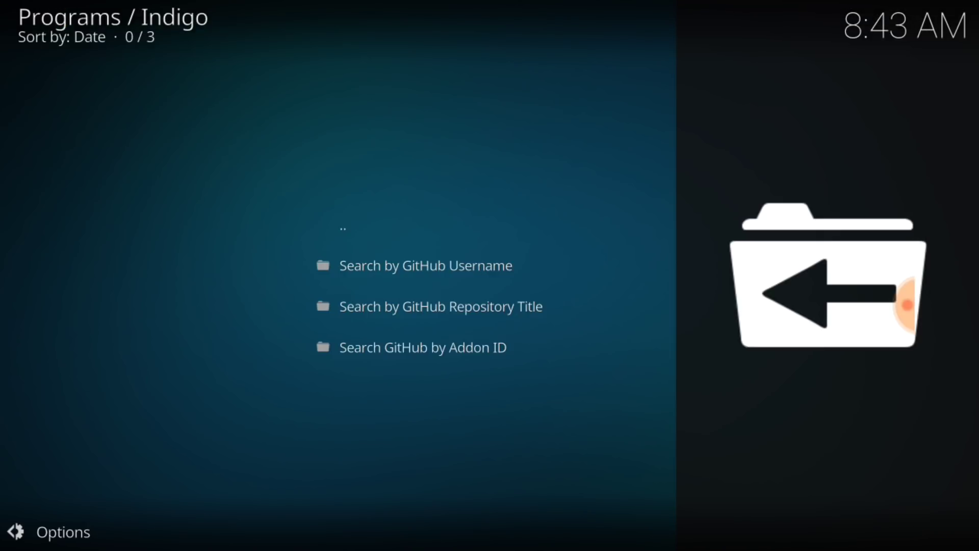
pyautogui.click(947, 430)
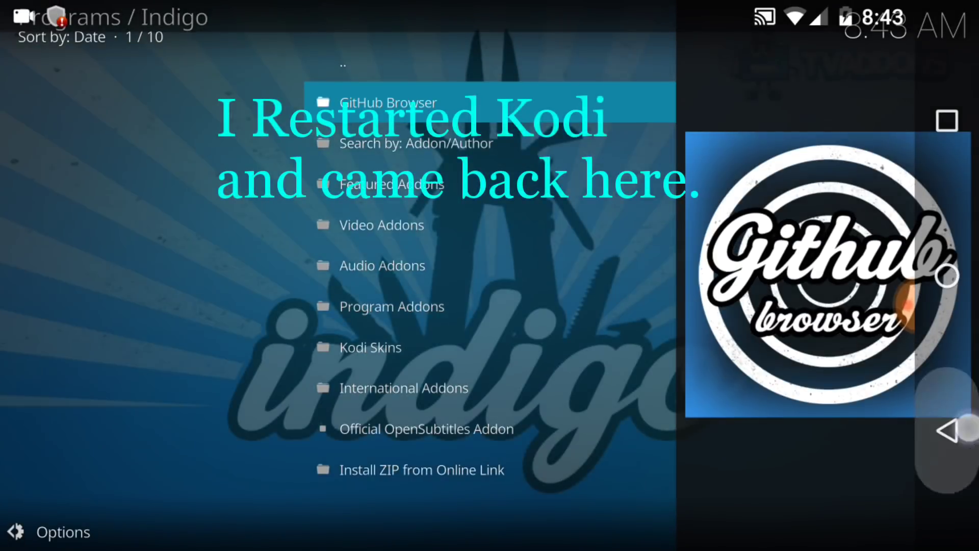
pyautogui.click(948, 430)
pyautogui.click(948, 430)
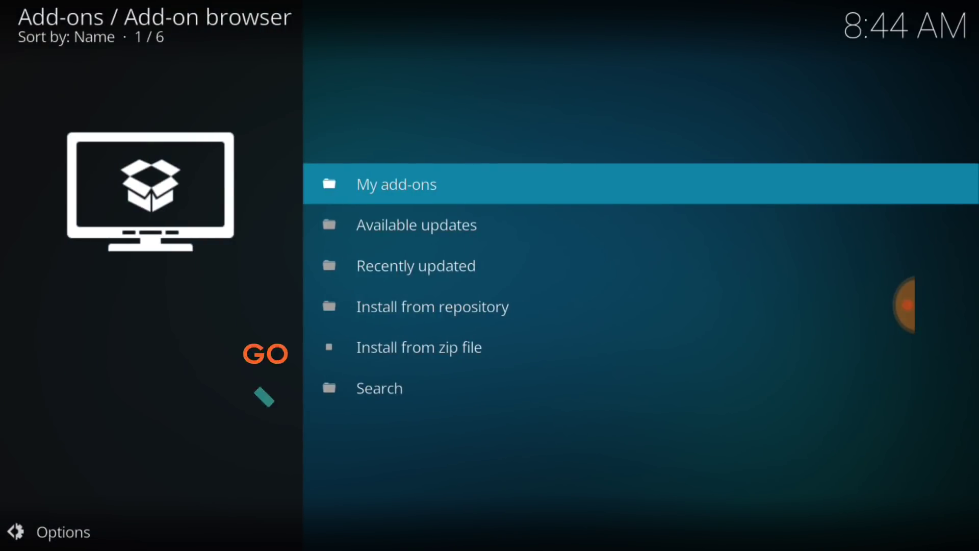
# Step: Enter the Kodi Bae Repository's Video add-ons category via Install from repository
pyautogui.press('Down')
pyautogui.press('Down')
pyautogui.press('Down')
pyautogui.press('Return')
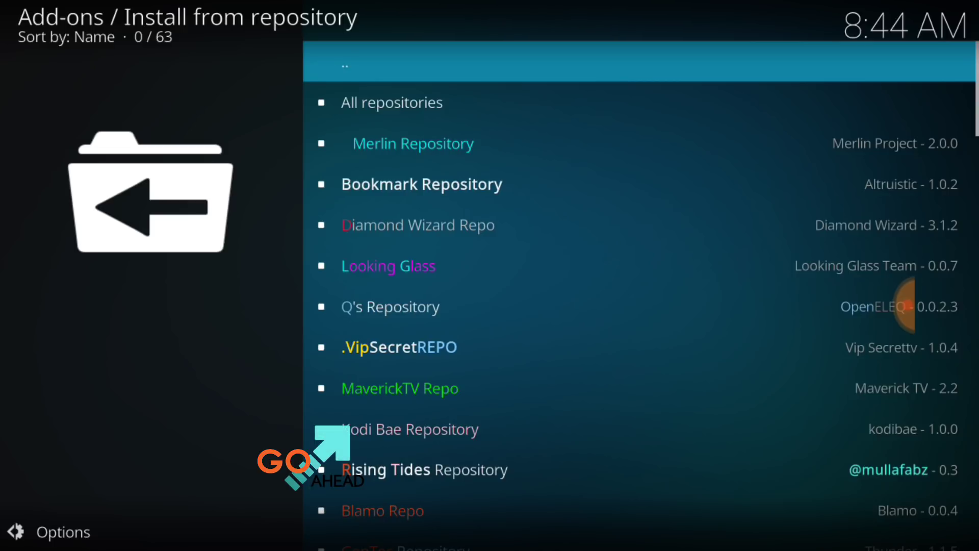
pyautogui.click(467, 423)
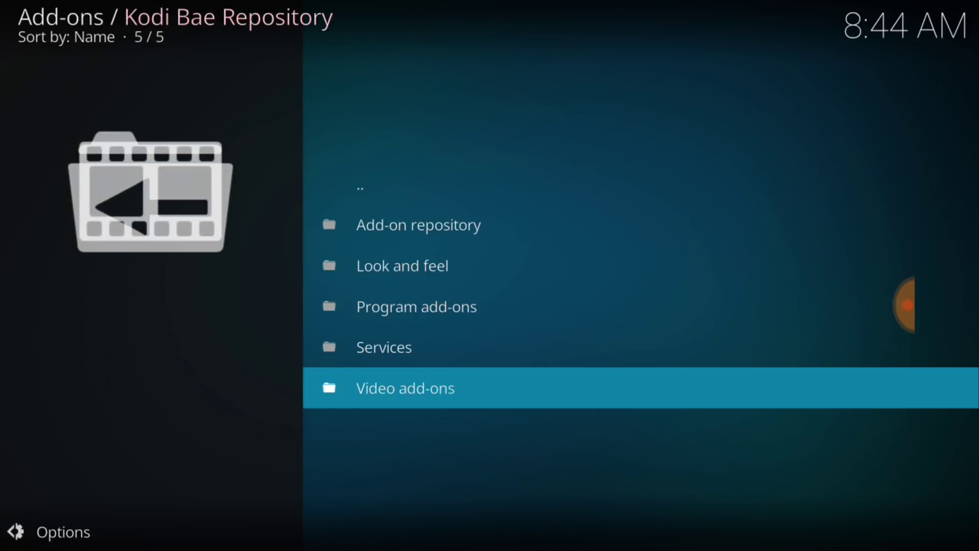
pyautogui.press('Return')
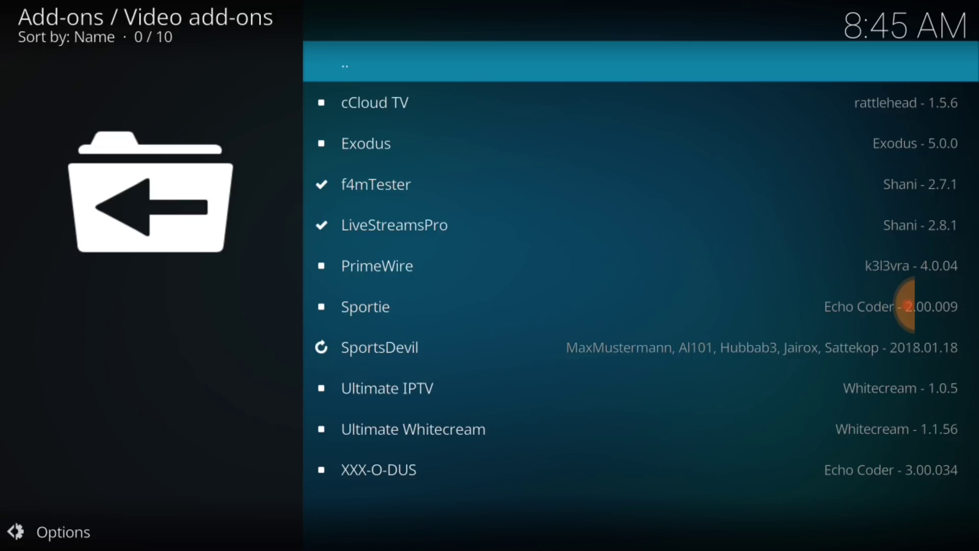
# Step: Install cCloud TV 1.5.6 from its info dialog in the Kodi Bae Repository
pyautogui.press('Down')
pyautogui.press('Return')
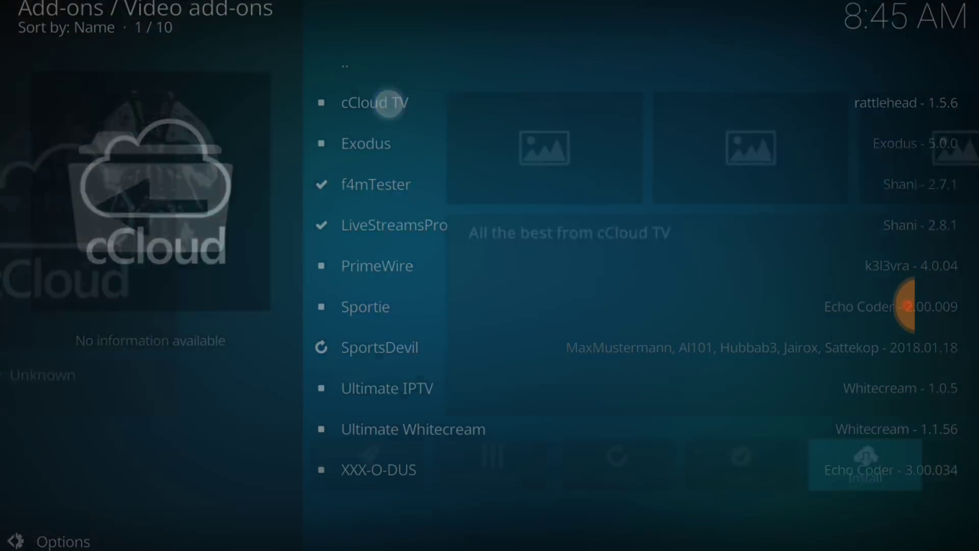
pyautogui.press('Return')
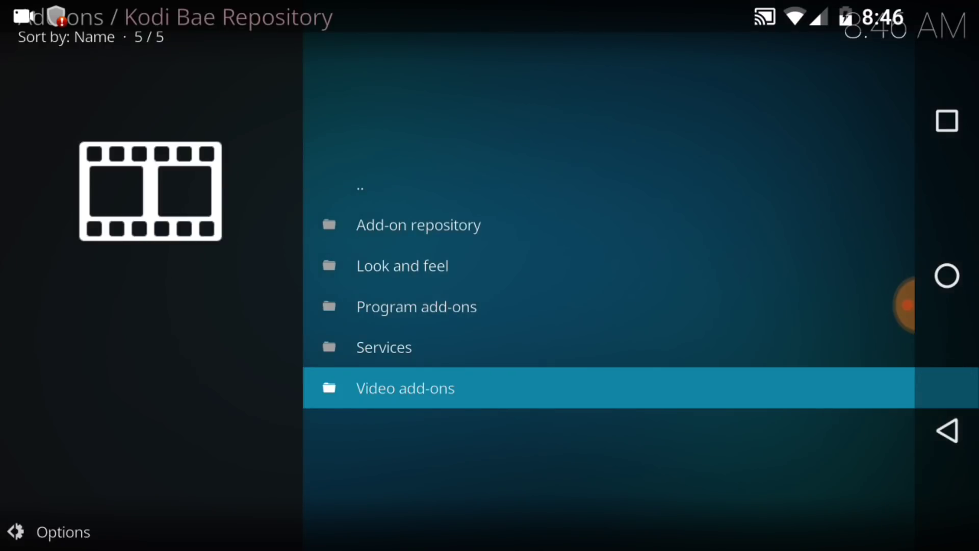
# Step: Back out of the repository screens to Add-ons home and launch cCloud TV from Video add-ons
pyautogui.click(948, 431)
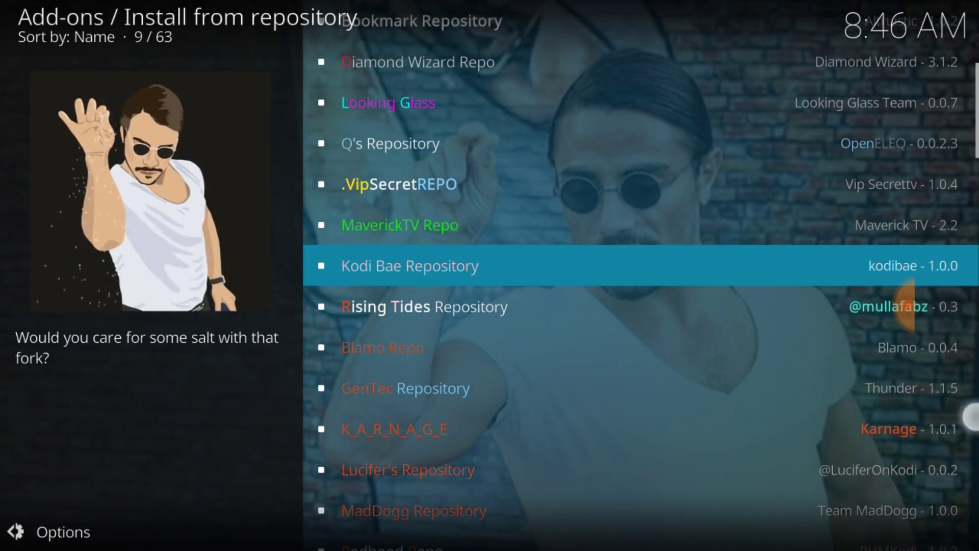
pyautogui.scroll(-10, 642, 306)
pyautogui.click(948, 431)
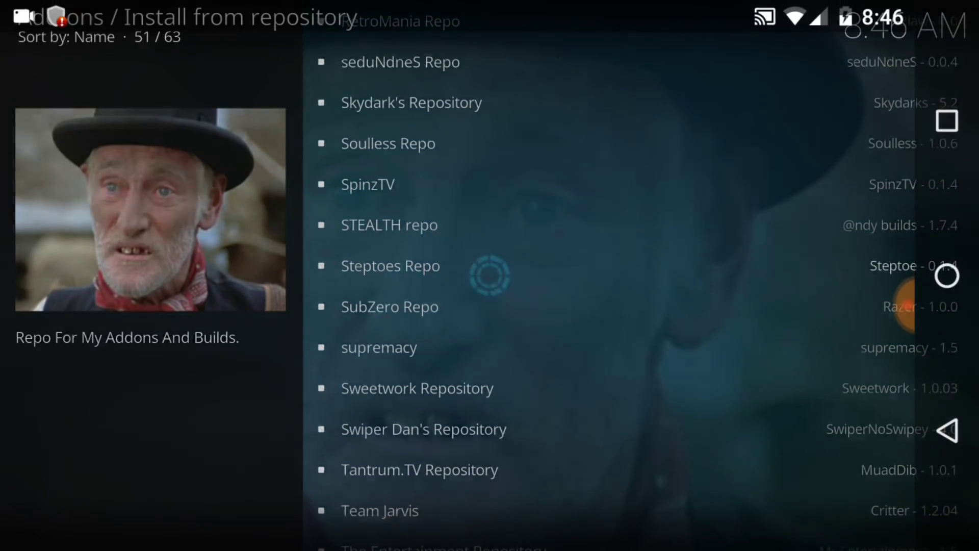
pyautogui.click(948, 431)
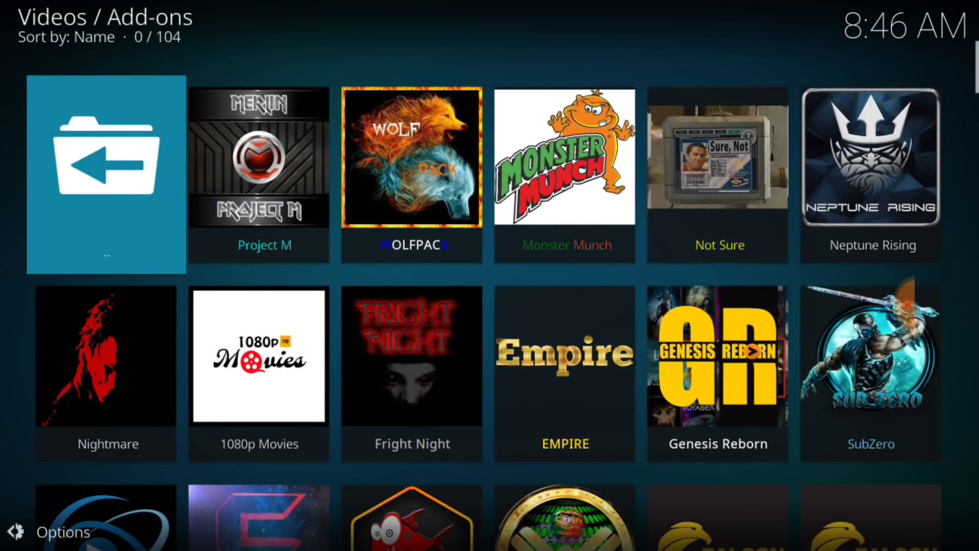
pyautogui.scroll(-15, 490, 307)
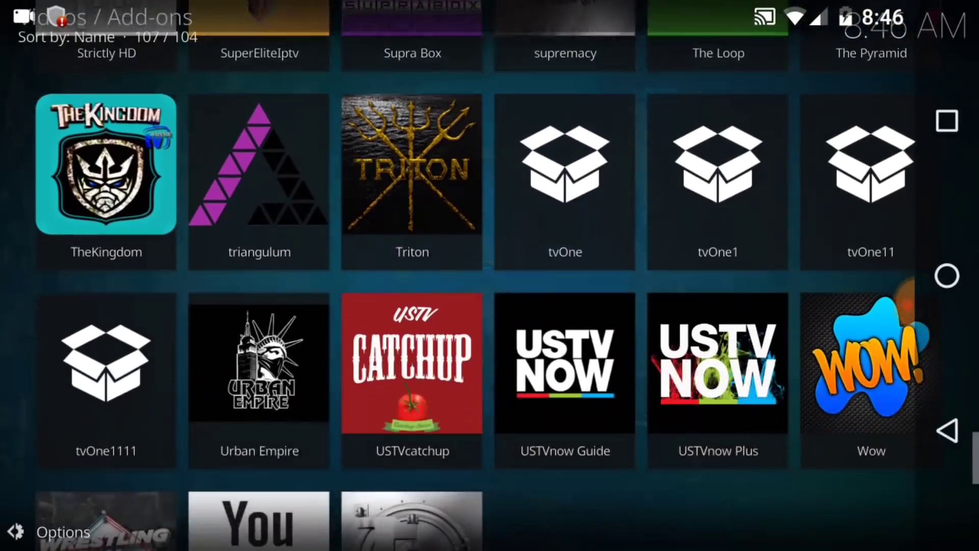
pyautogui.click(948, 430)
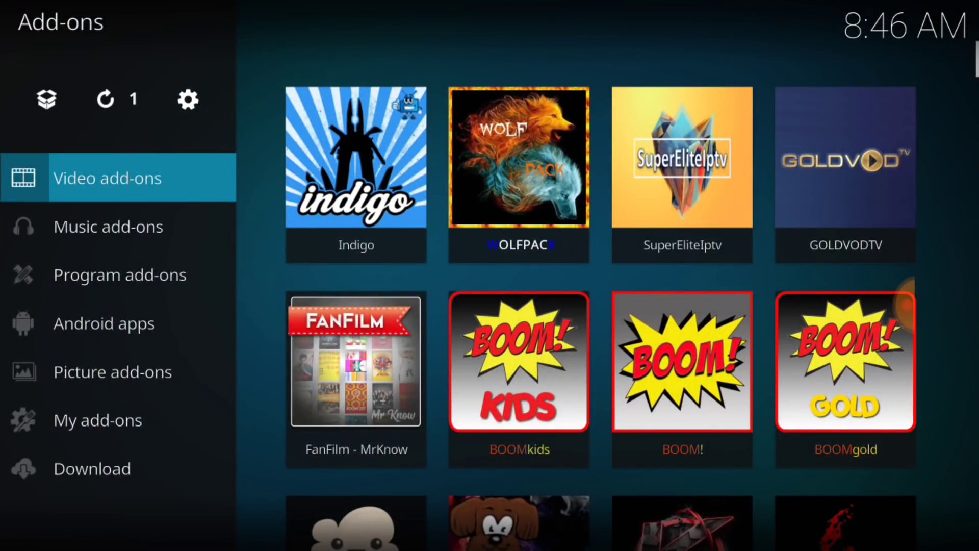
pyautogui.scroll(-15, 601, 306)
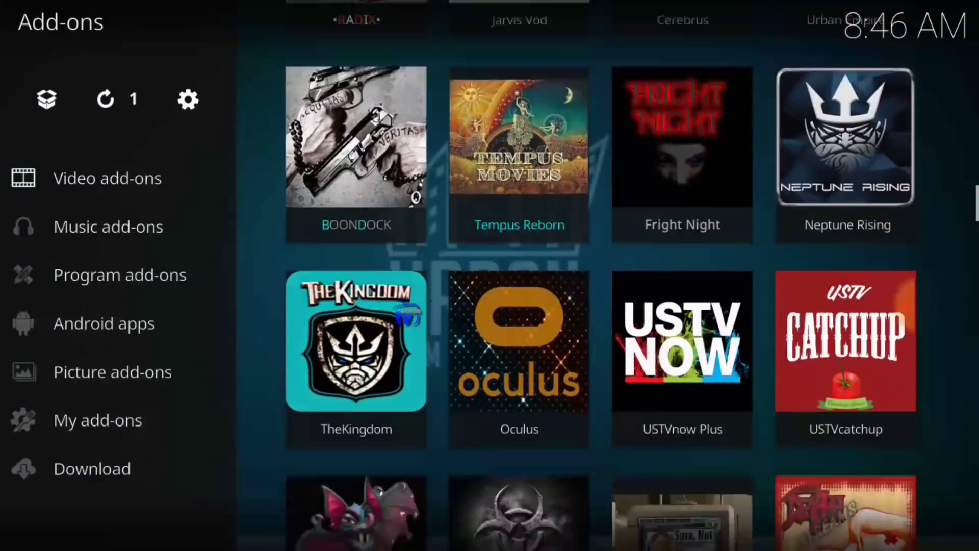
pyautogui.scroll(-5, 536, 306)
pyautogui.scroll(-5, 535, 306)
pyautogui.scroll(-5, 535, 306)
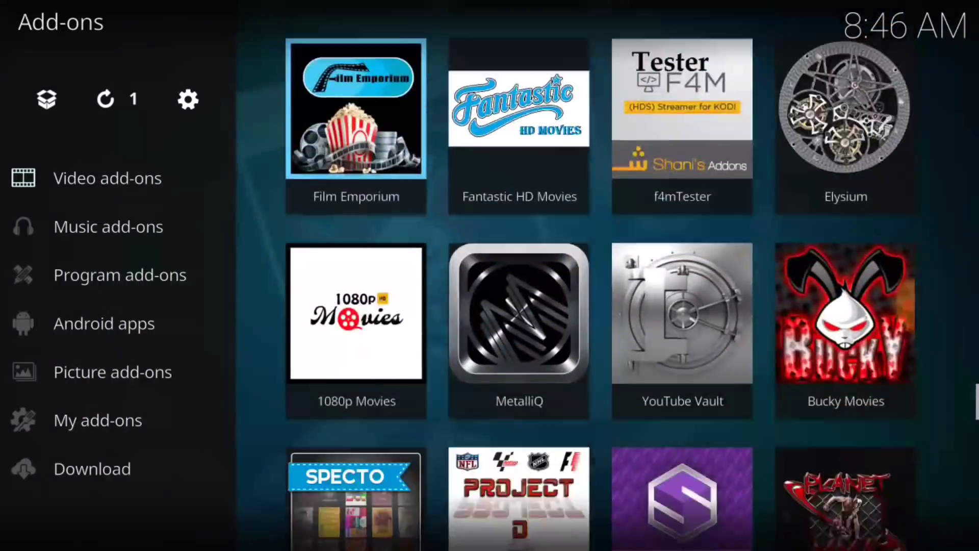
pyautogui.scroll(-5, 356, 317)
pyautogui.scroll(-5, 356, 318)
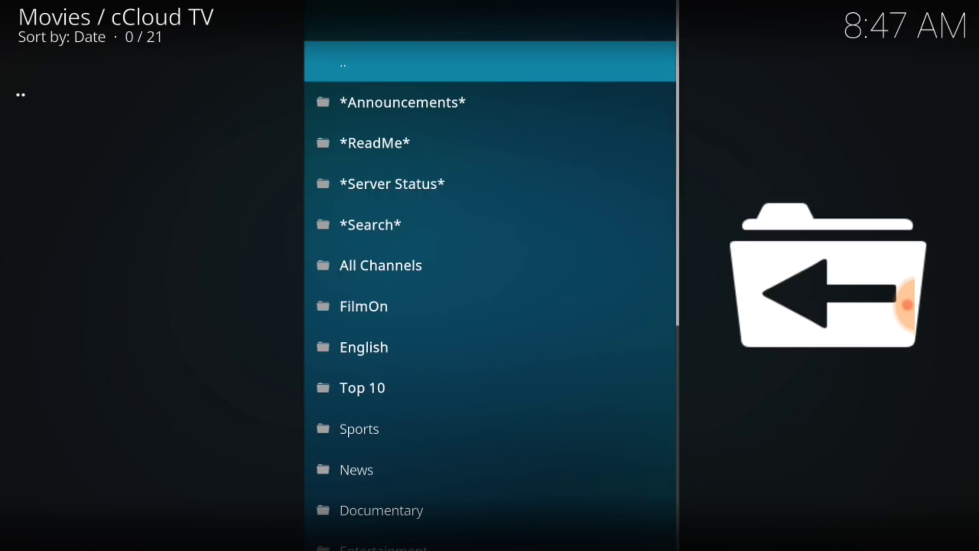
pyautogui.scroll(-8, 490, 306)
pyautogui.scroll(-8, 490, 230)
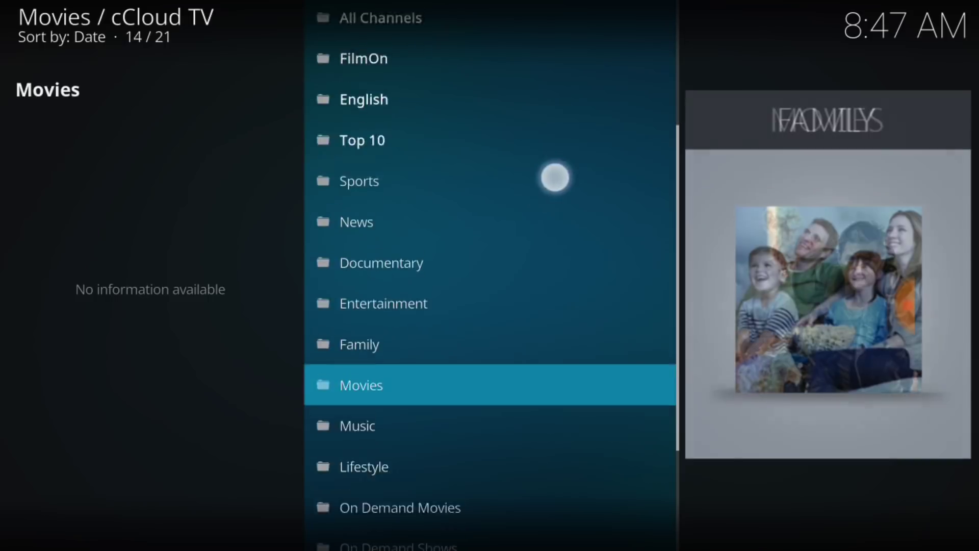
# Step: Enter the On Demand Movies folder listing titles like Annabelle Creation and Lincoln
pyautogui.press('Down')
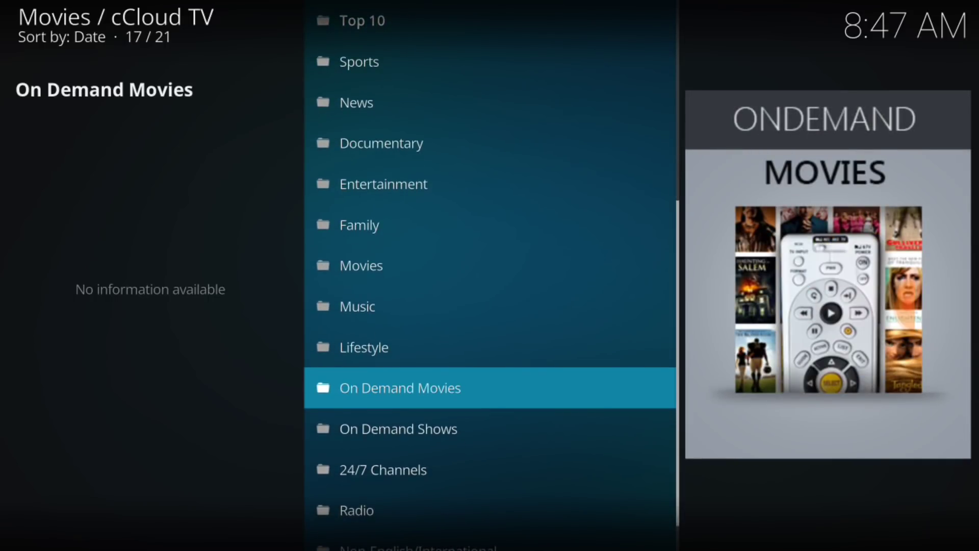
pyautogui.press('Return')
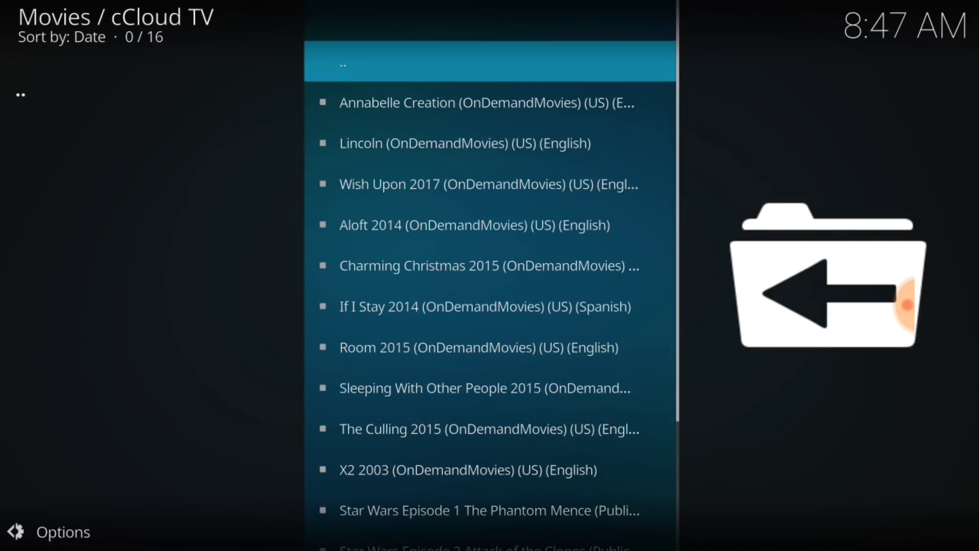
# Step: Switch the On Demand Movies view type to Poster
pyautogui.press('Left')
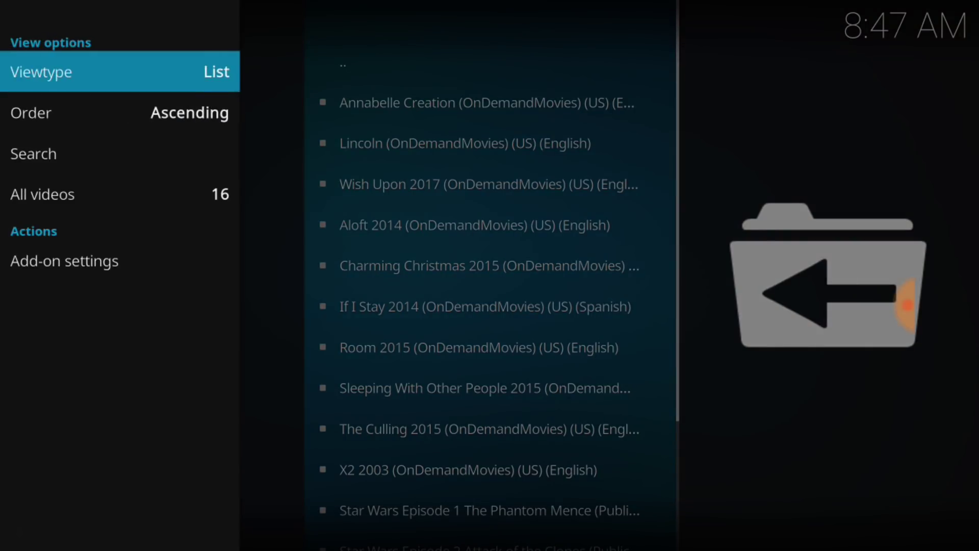
pyautogui.click(212, 72)
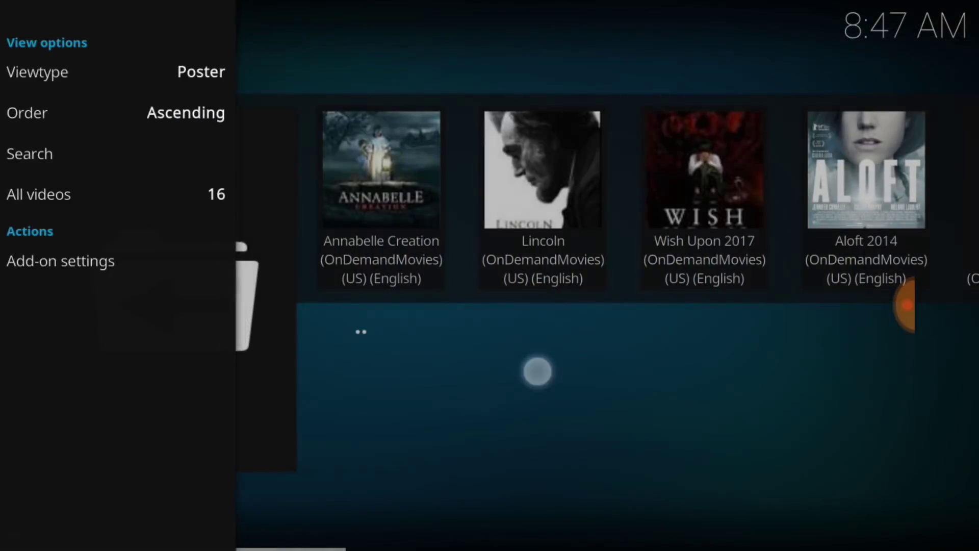
pyautogui.press('Escape')
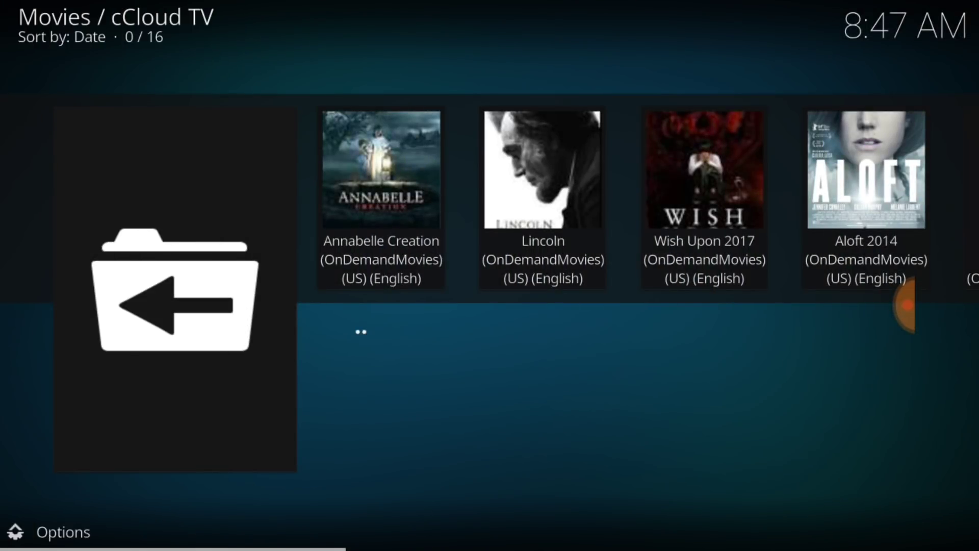
pyautogui.scroll(-3, 612, 199)
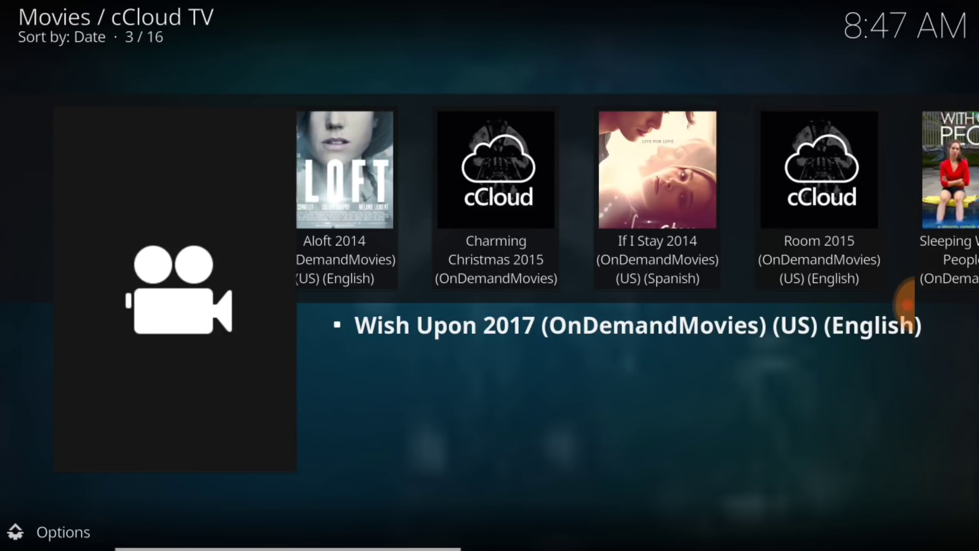
# Step: Cycle the view type through Shift and InfoWall, settling on WideList
pyautogui.click(60, 529)
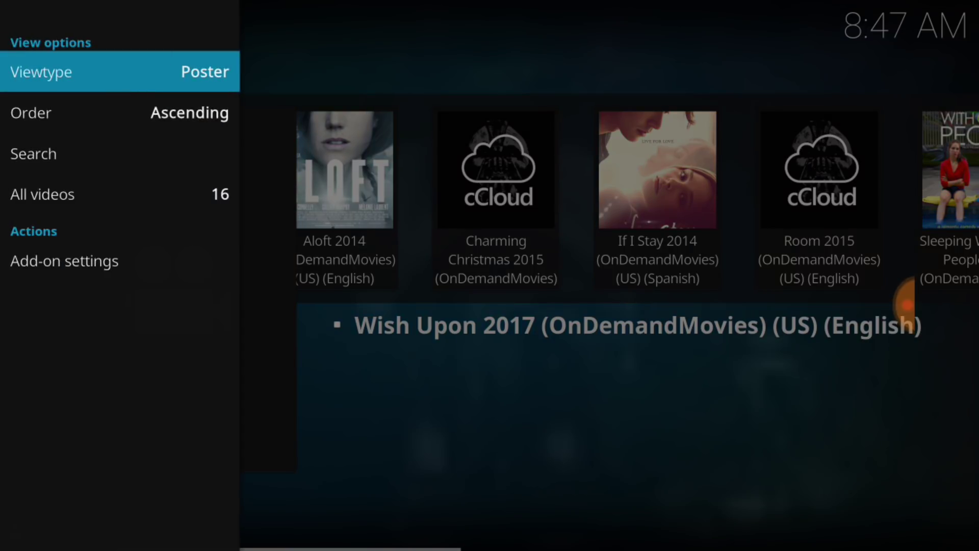
pyautogui.click(222, 71)
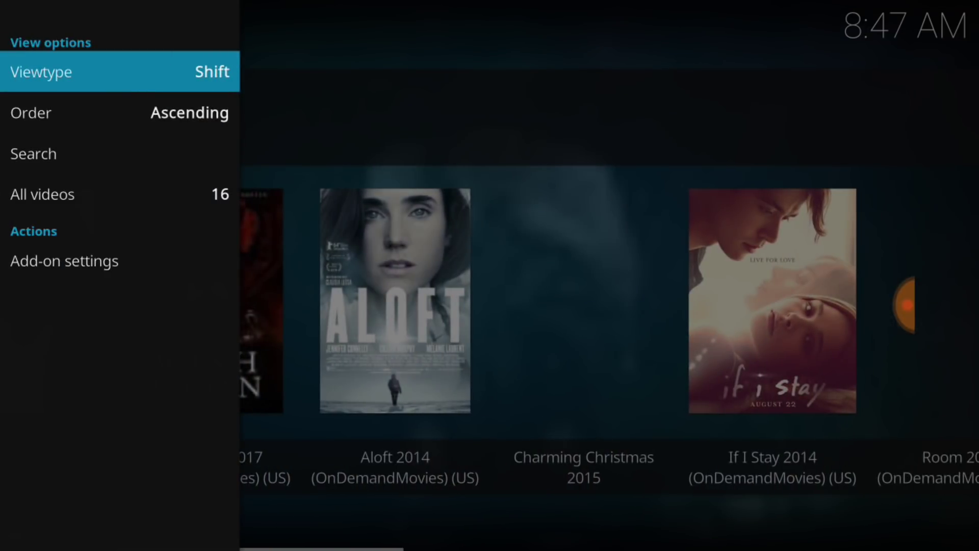
pyautogui.click(207, 71)
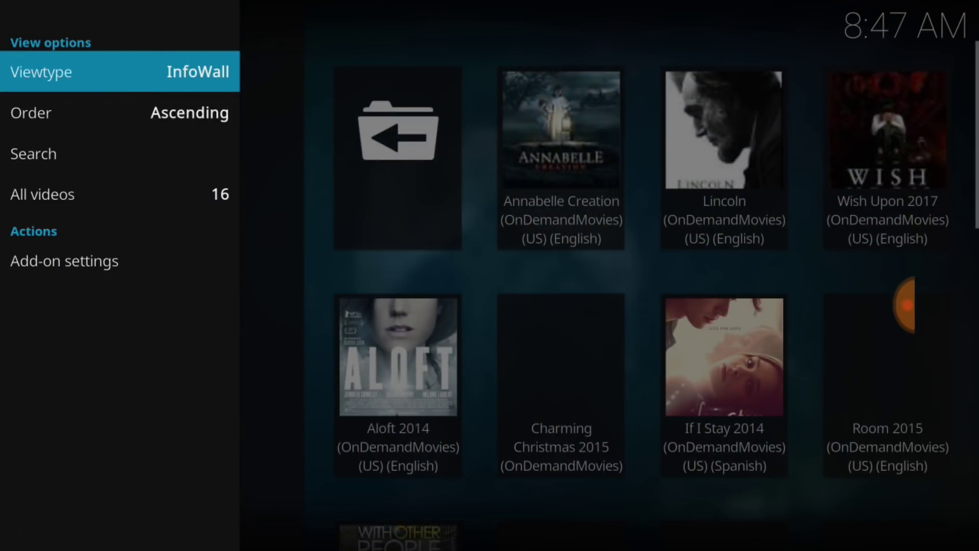
pyautogui.click(207, 71)
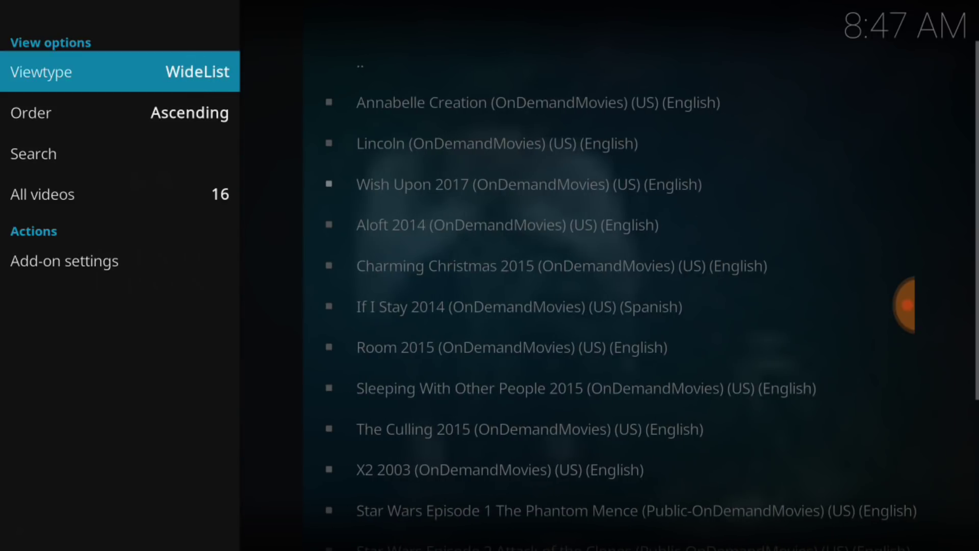
pyautogui.click(586, 388)
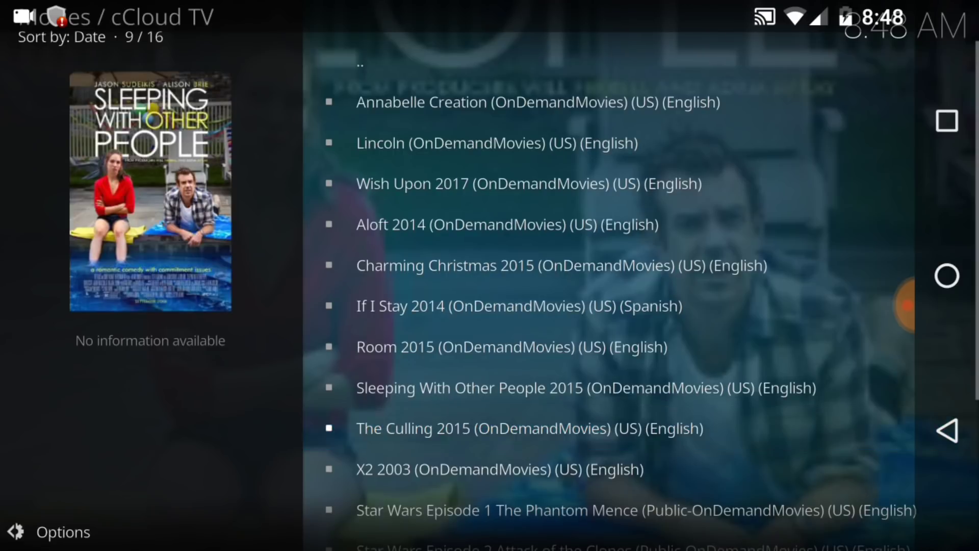
pyautogui.scroll(-3, 612, 344)
# Step: Highlight Star Wars Episode 7 Return of the Jedi near the end of the wide movie list
pyautogui.click(625, 429)
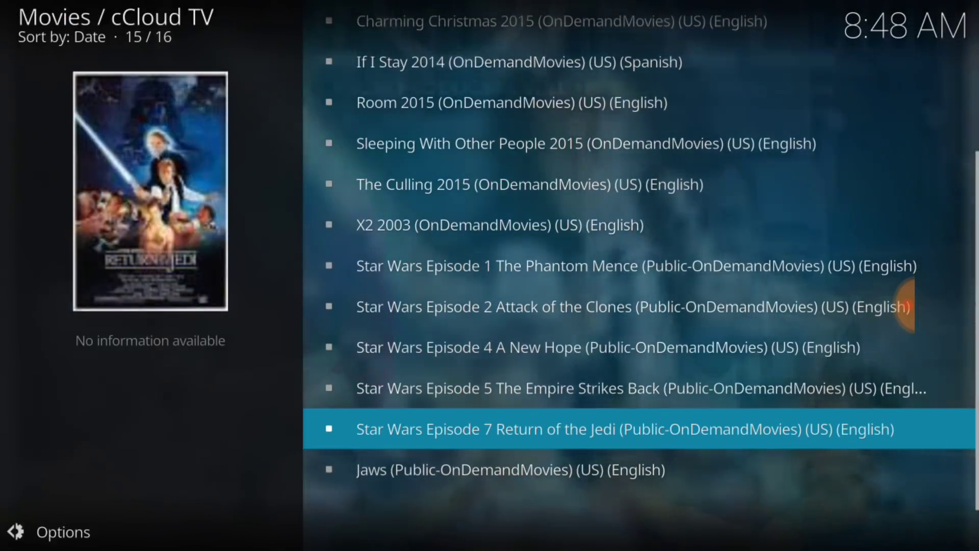